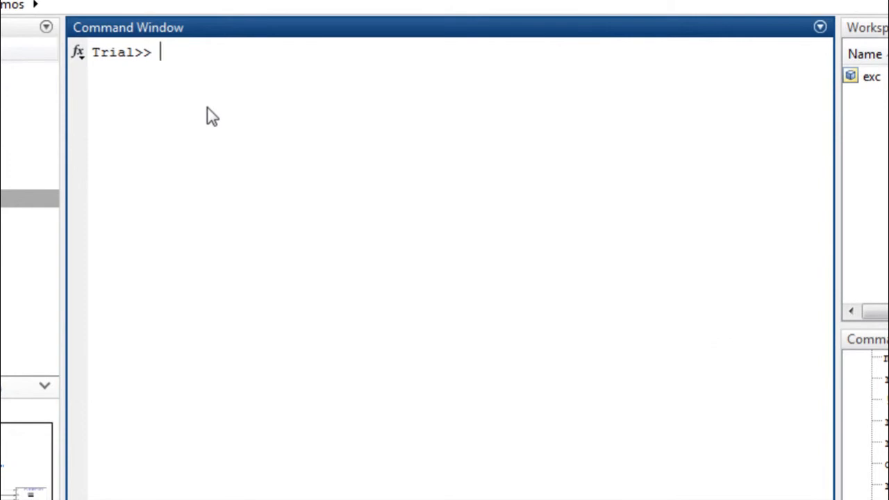
# Run mex -setup, locate the installed compilers, and choose Microsoft Software Development Kit (SDK) 7.1 as the default compiler.
pyautogui.write('mex -setup')
pyautogui.press('Return')
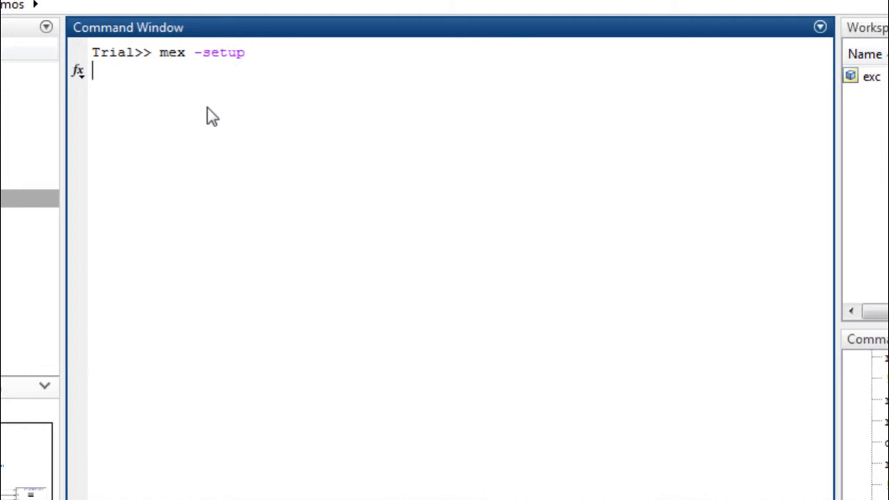
pyautogui.write('y')
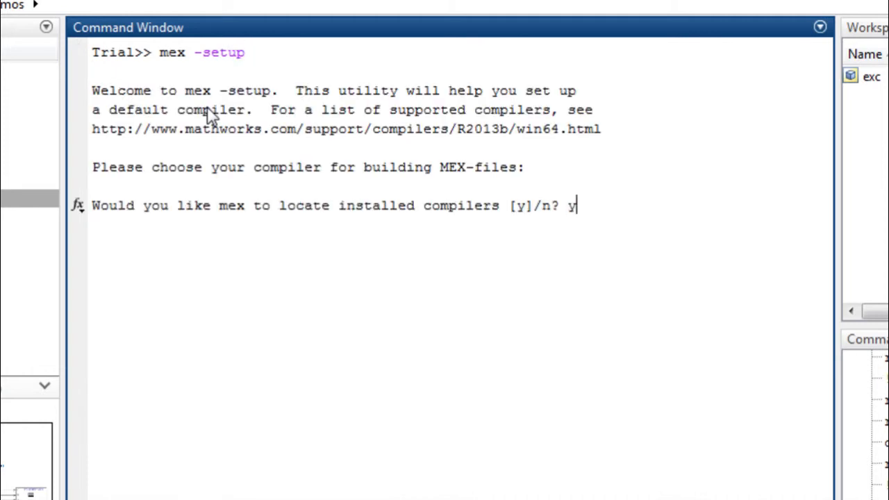
pyautogui.press('Return')
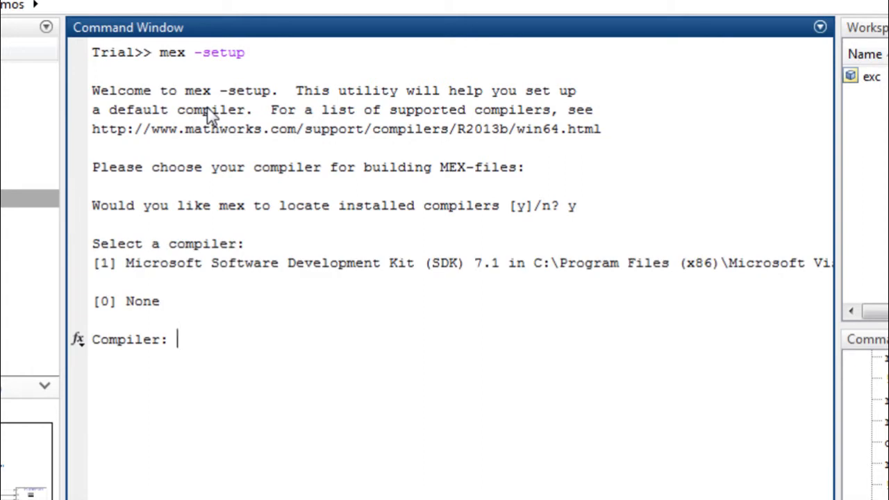
pyautogui.write('1')
pyautogui.press('Return')
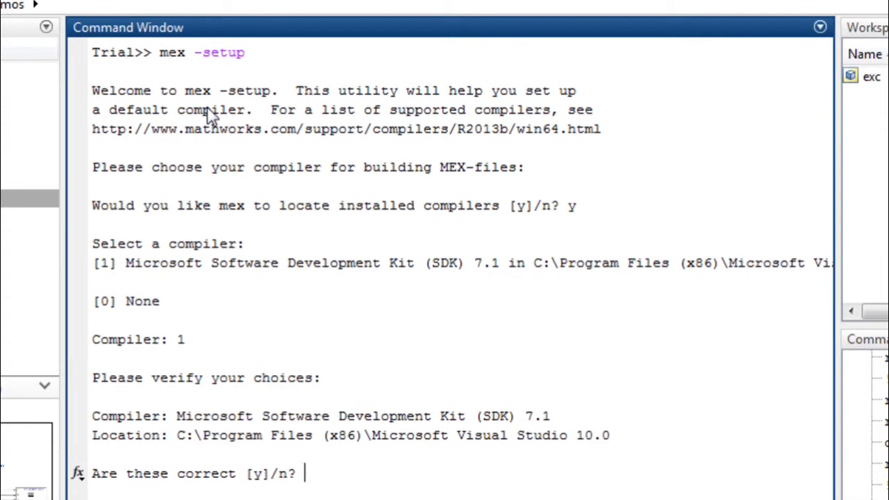
pyautogui.write('y')
pyautogui.press('Return')
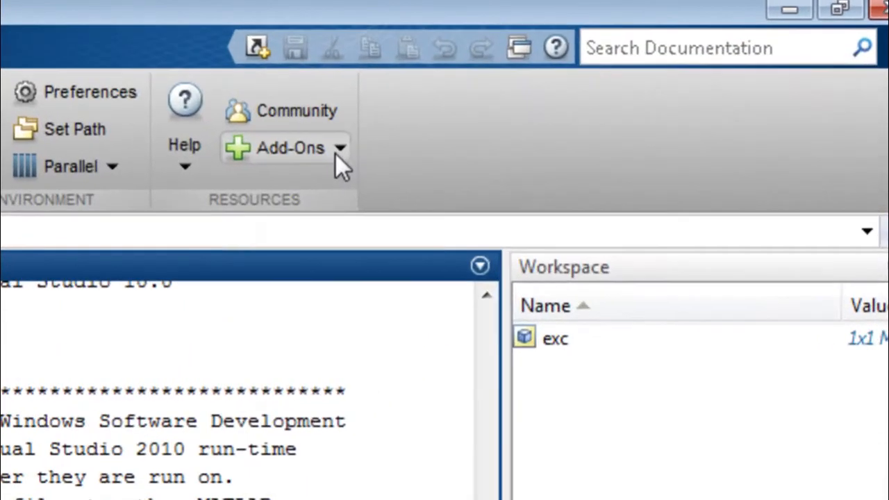
# Open the hardware support package installer and choose to install the Raspberry Pi package from the Internet.
pyautogui.click(575, 87)
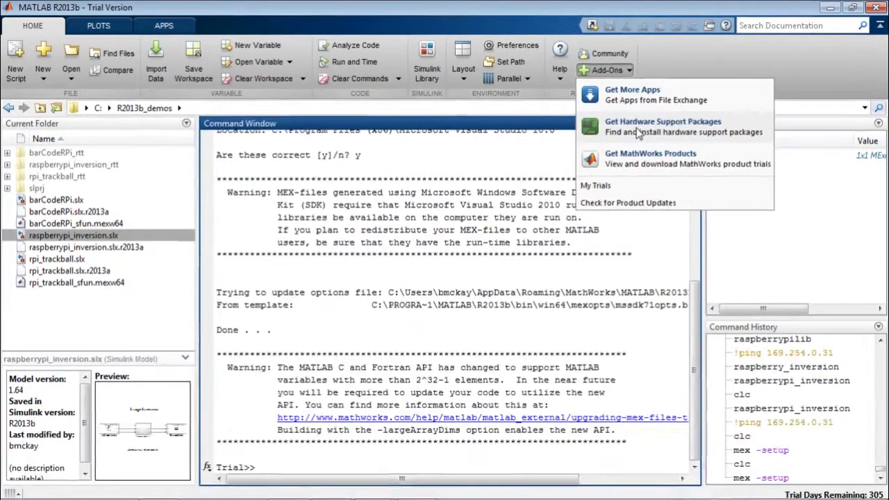
pyautogui.click(351, 282)
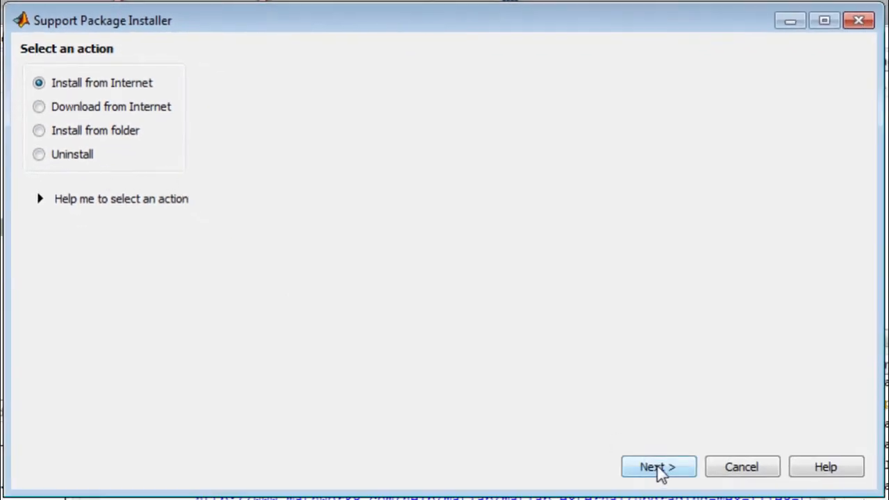
pyautogui.click(657, 468)
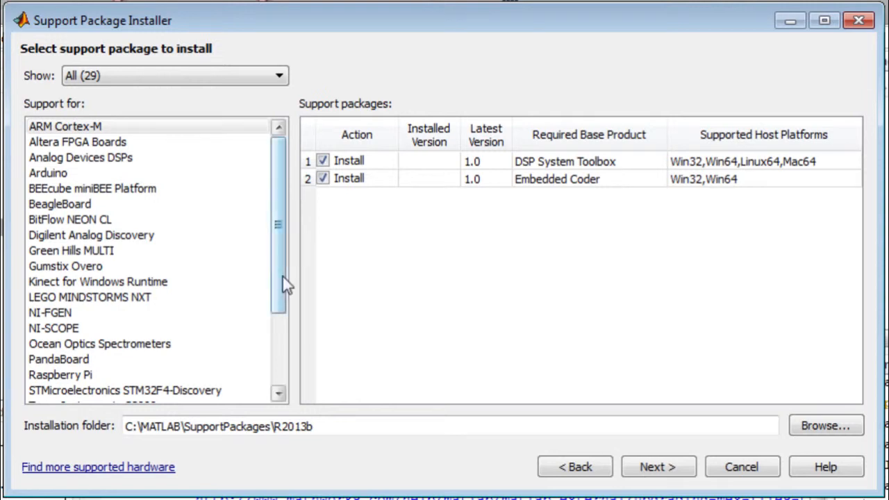
pyautogui.click(87, 375)
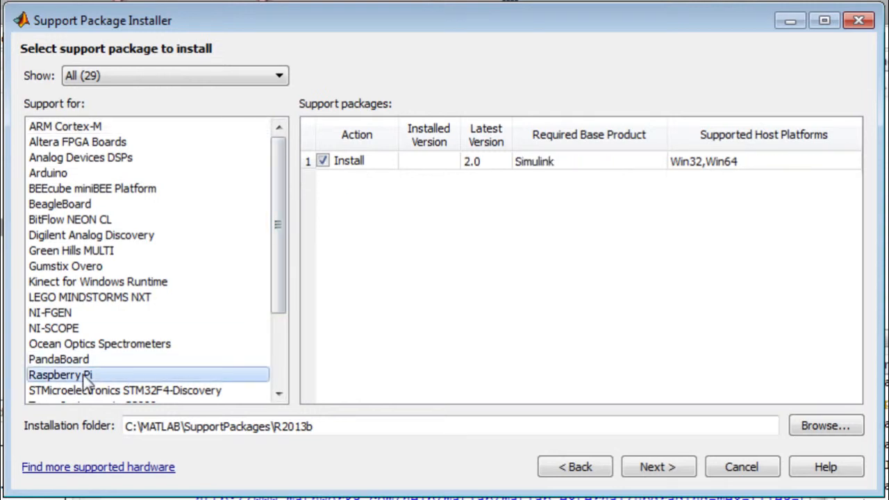
pyautogui.click(669, 468)
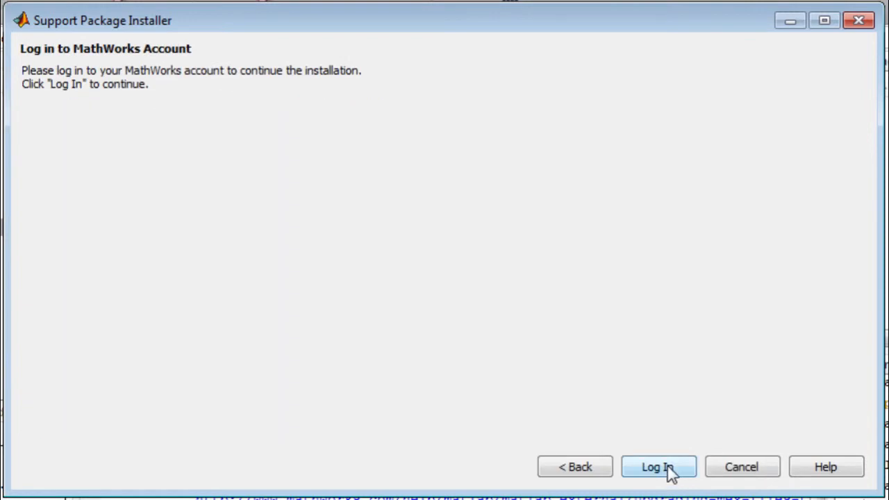
# Log in to the MathWorks account by entering the account password.
pyautogui.click(659, 467)
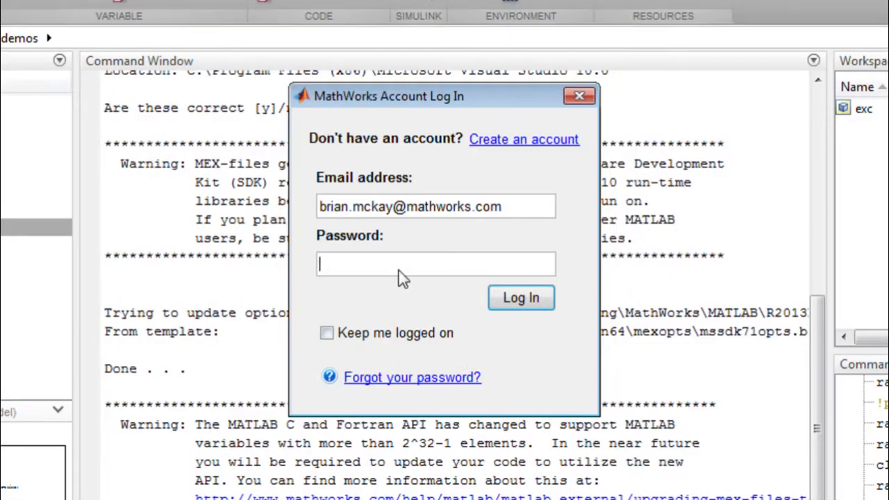
pyautogui.write('•••••••••••')
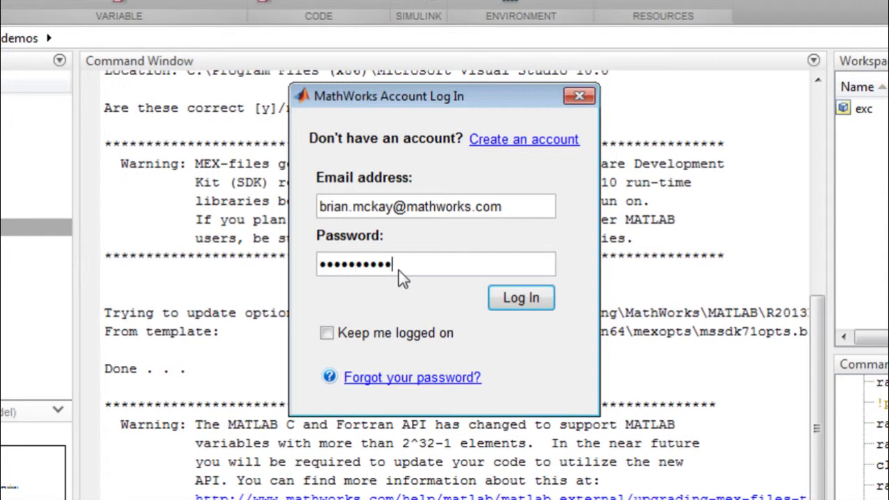
pyautogui.click(522, 298)
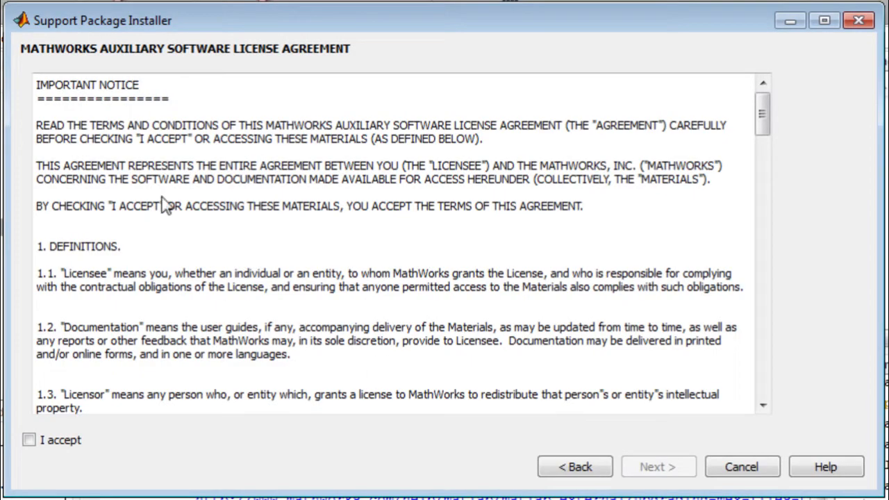
# Accept the license agreement and install the Simulink Support Package for Raspberry Pi Hardware.
pyautogui.click(28, 439)
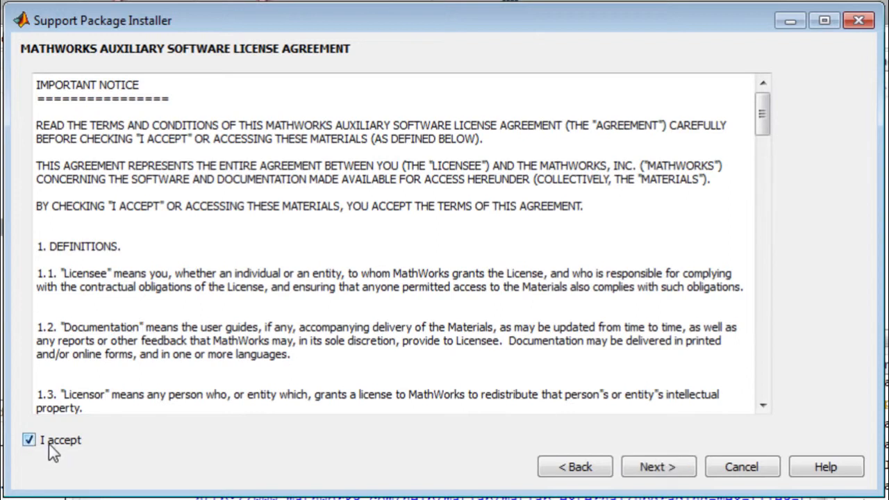
pyautogui.click(674, 468)
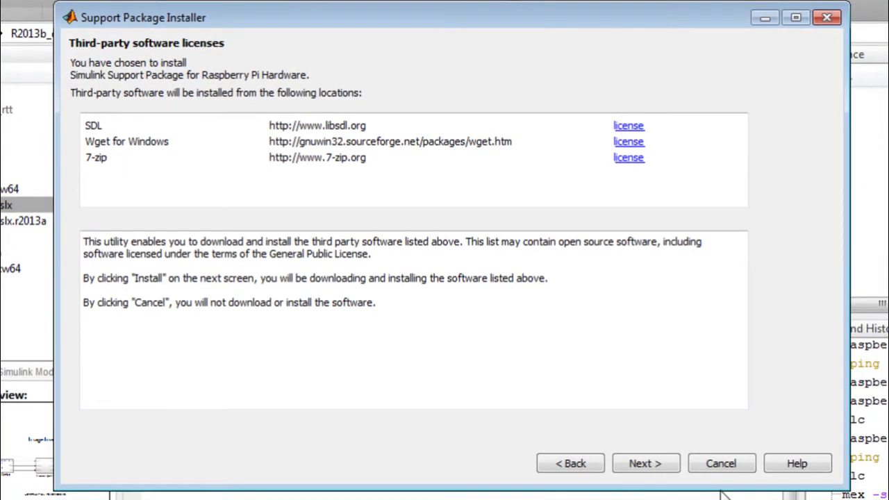
pyautogui.click(645, 464)
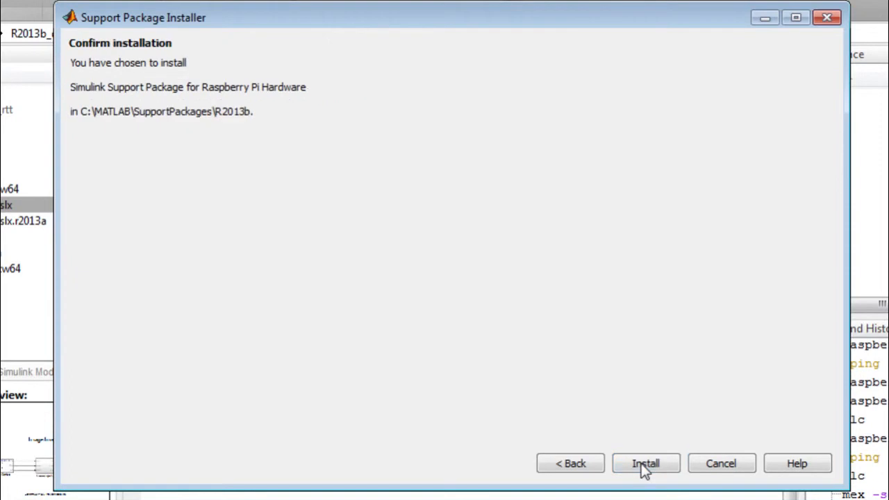
pyautogui.click(645, 464)
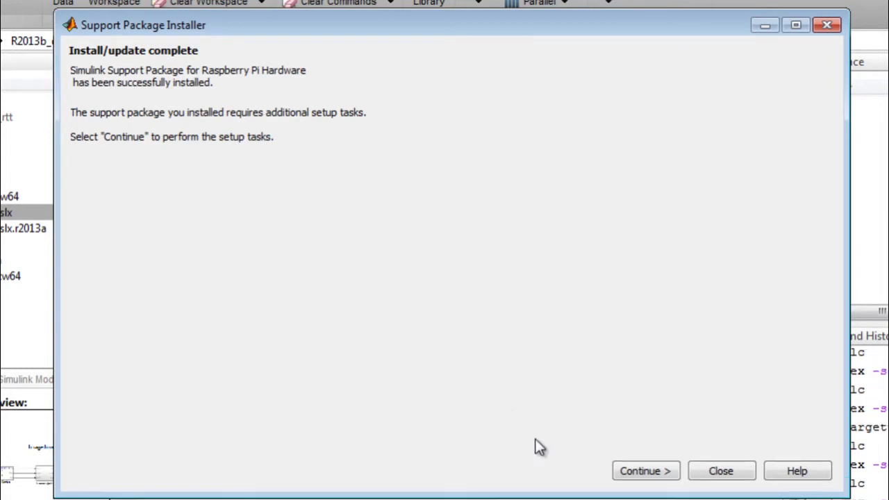
# Continue to the setup tasks for the Raspberry Pi support package and download the board's firmware.
pyautogui.click(646, 472)
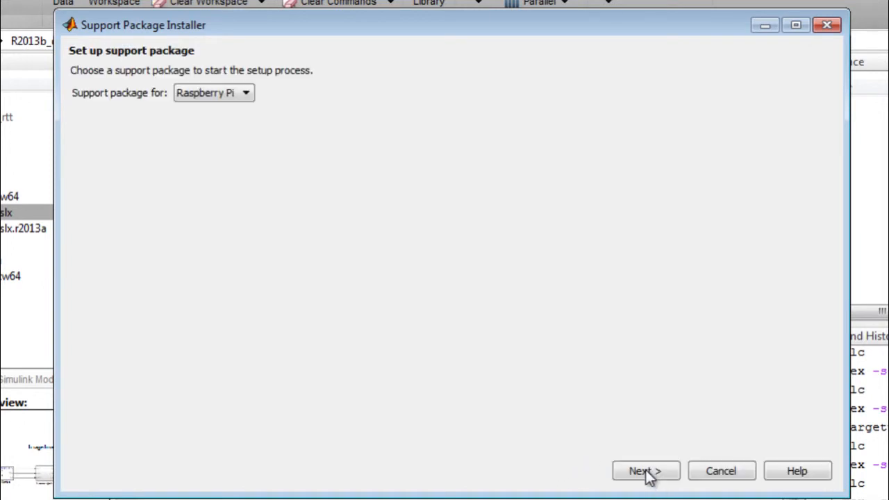
pyautogui.click(646, 471)
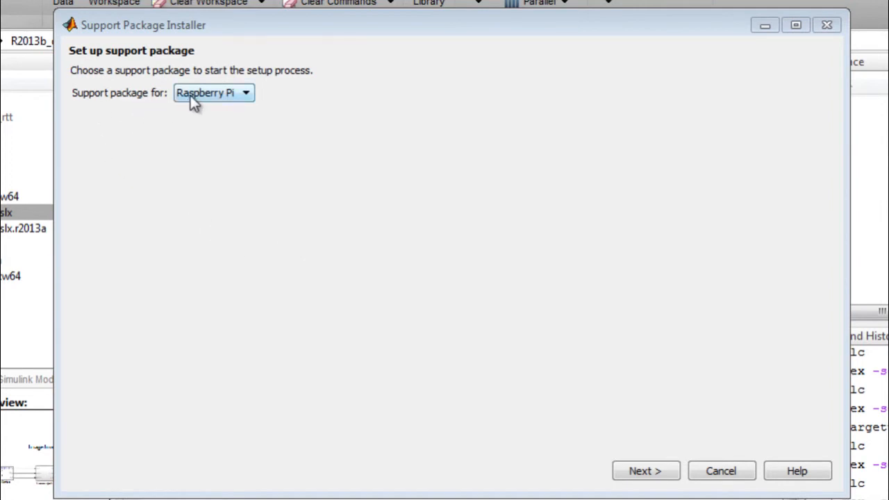
pyautogui.click(644, 466)
pyautogui.click(646, 472)
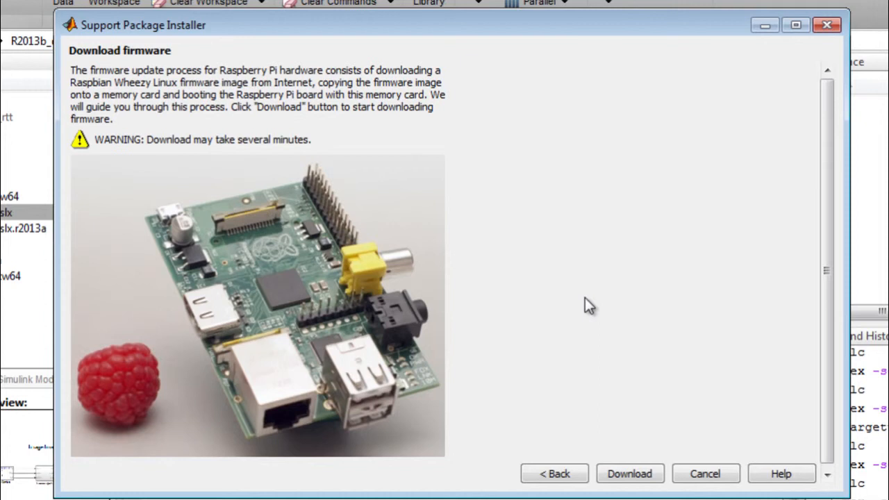
pyautogui.click(629, 476)
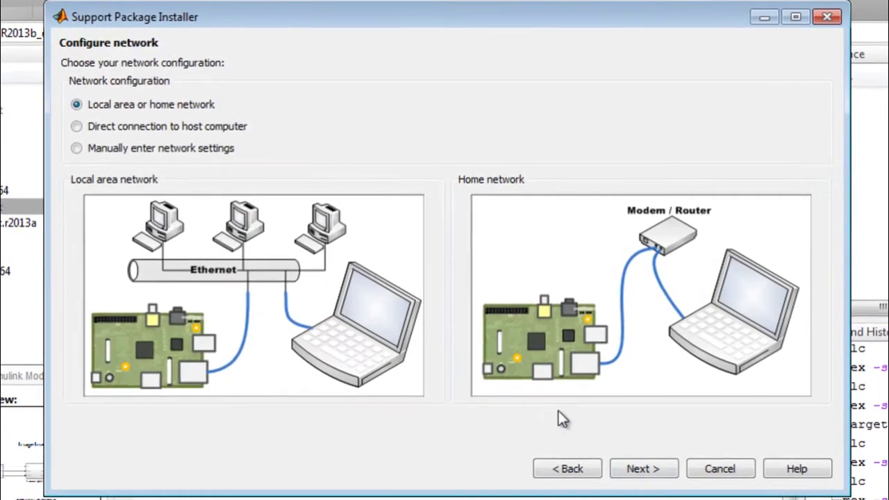
# Configure the board's network with manually entered settings, using the manual IP address 169.254.0.31.
pyautogui.click(77, 128)
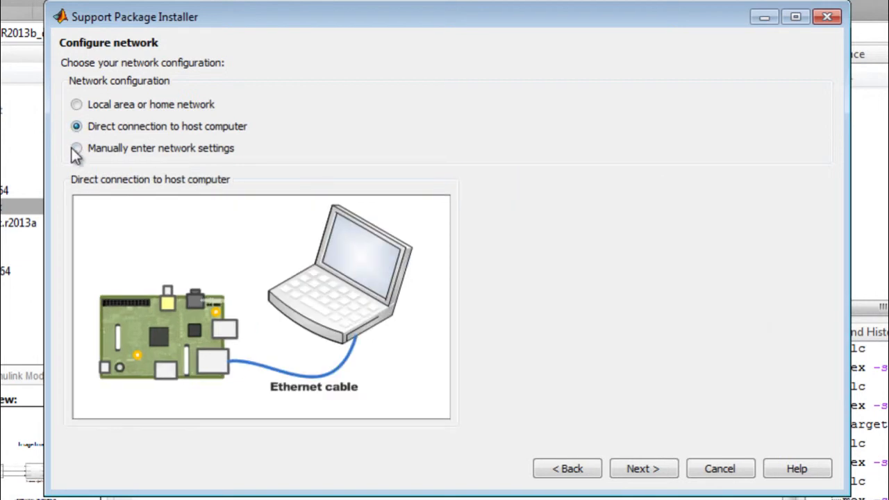
pyautogui.click(77, 149)
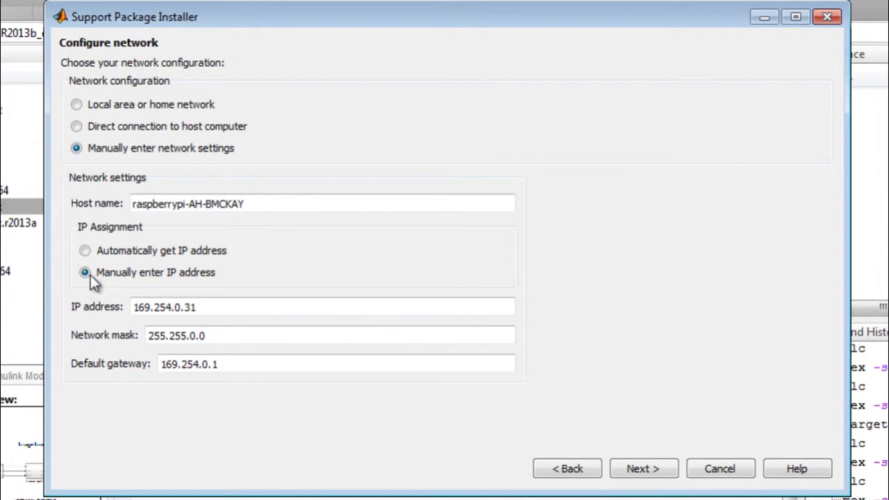
pyautogui.doubleClick(229, 306)
pyautogui.click(232, 307)
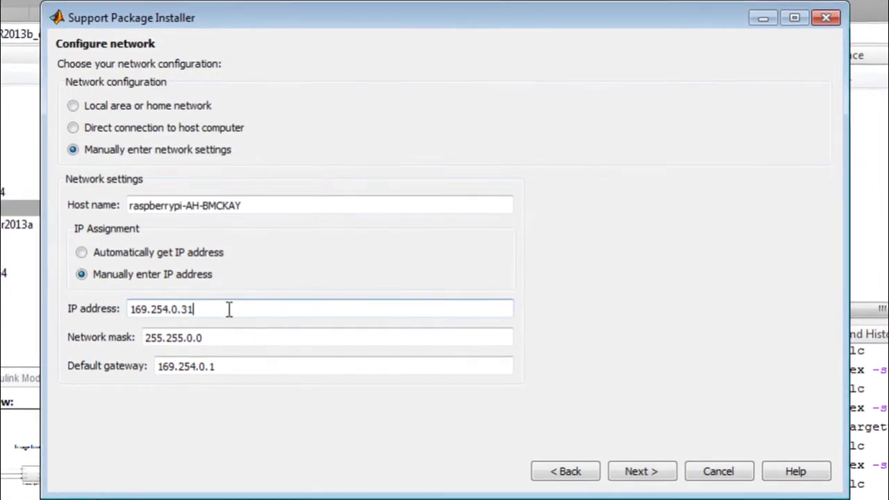
pyautogui.click(653, 471)
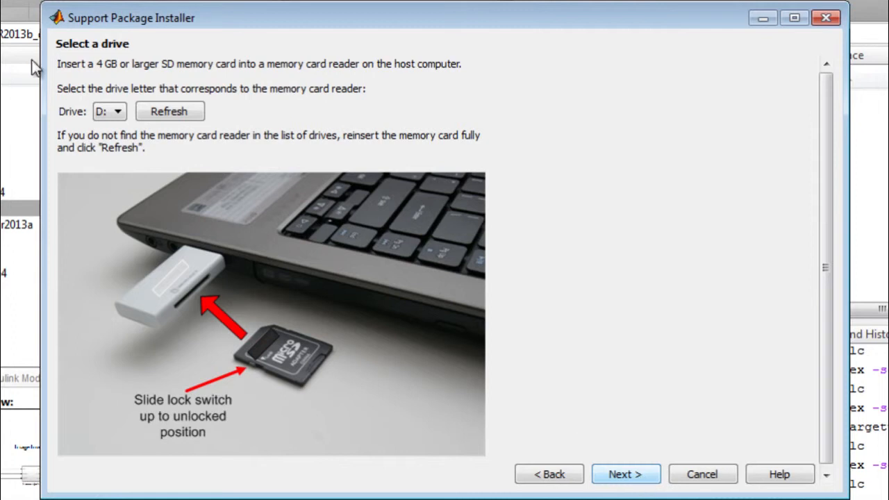
# Write the firmware to the memory card in drive D: and continue past the hardware connection instructions.
pyautogui.click(636, 475)
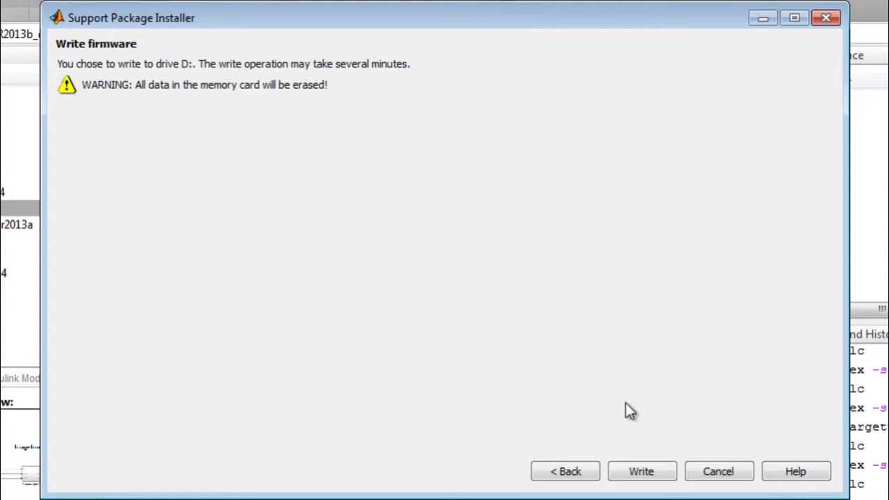
pyautogui.click(640, 472)
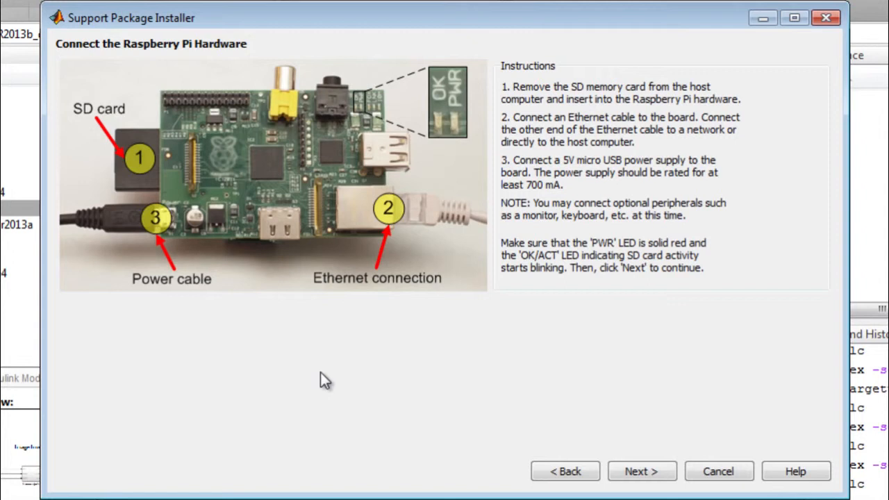
pyautogui.click(629, 471)
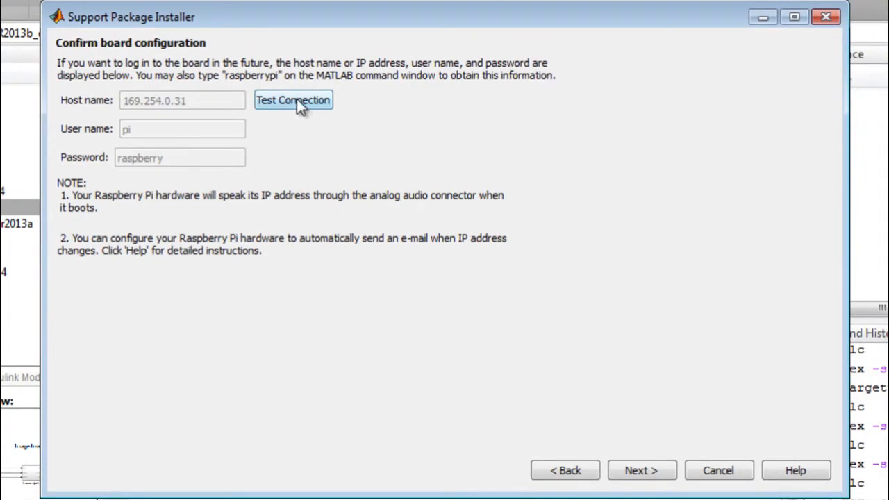
# Test the connection to the Raspberry Pi board and finish the setup with the support package examples shown.
pyautogui.click(297, 100)
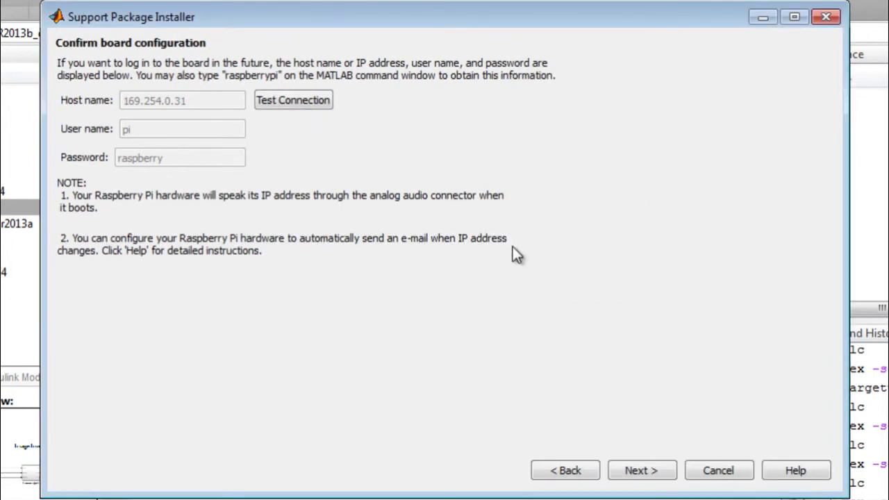
pyautogui.click(645, 472)
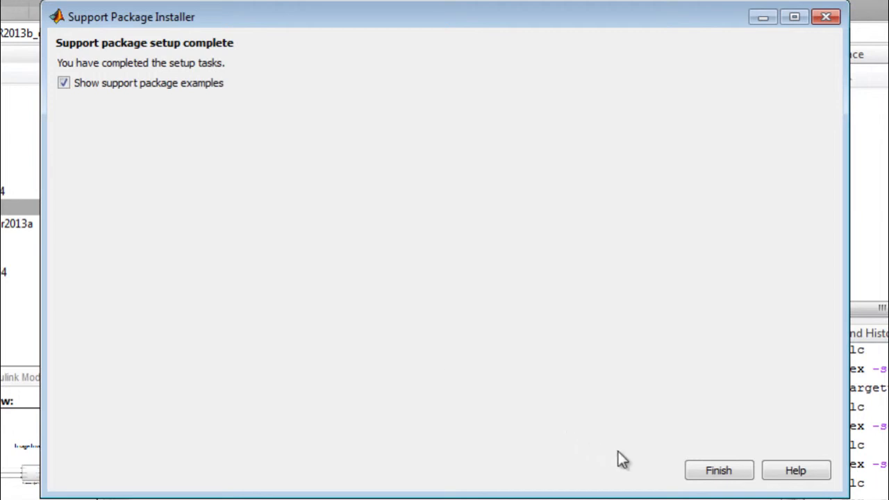
pyautogui.click(722, 472)
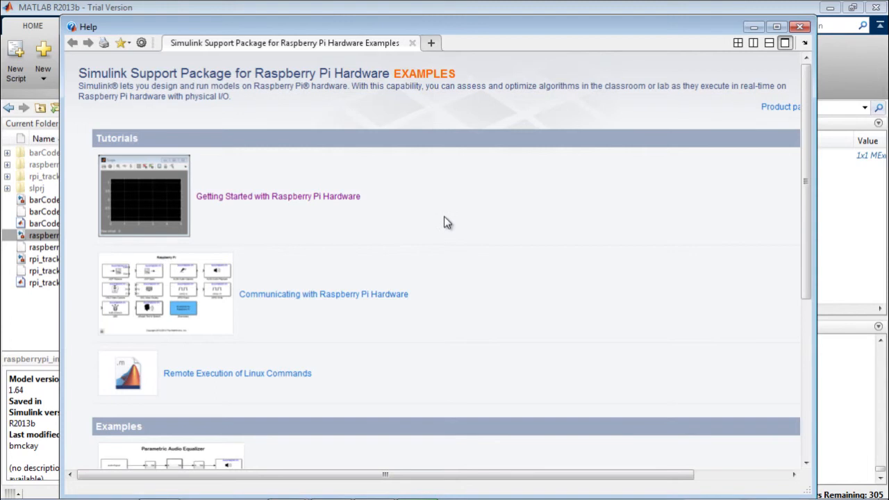
# Examine the Getting Started with Raspberry Pi Hardware tutorial, then return to the examples page and look through the listed examples.
pyautogui.click(339, 198)
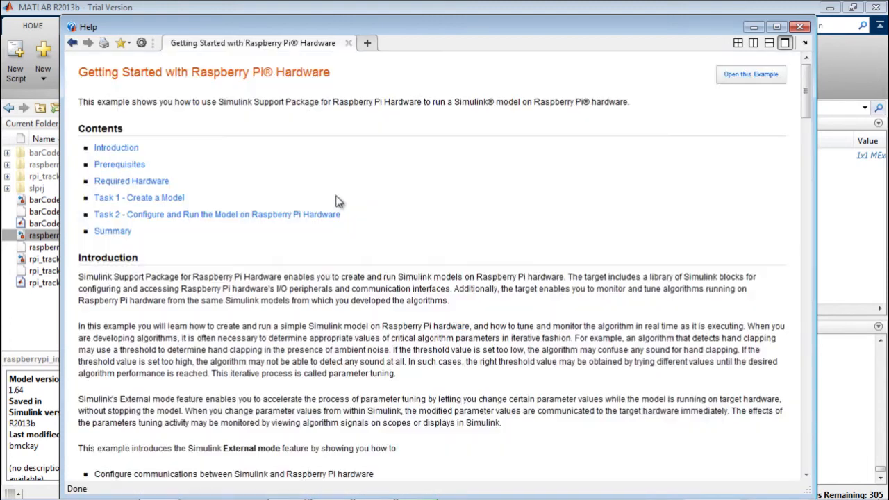
pyautogui.scroll(-10, 338, 202)
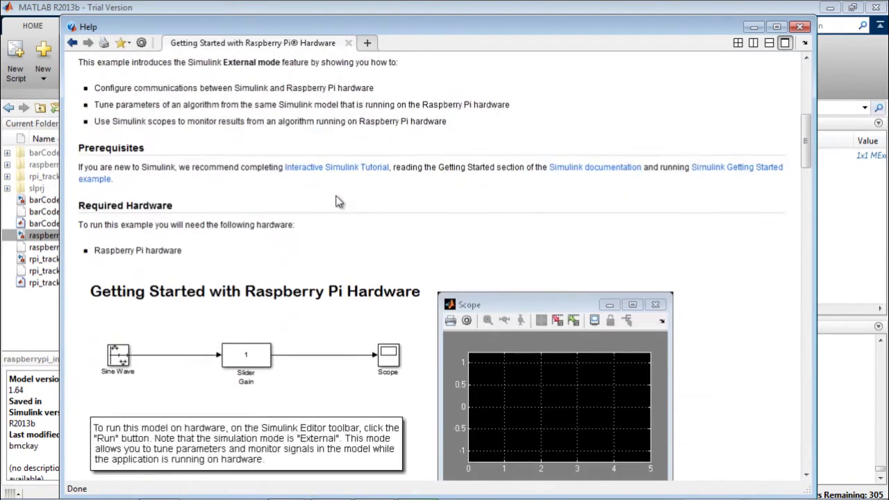
pyautogui.scroll(-10, 339, 202)
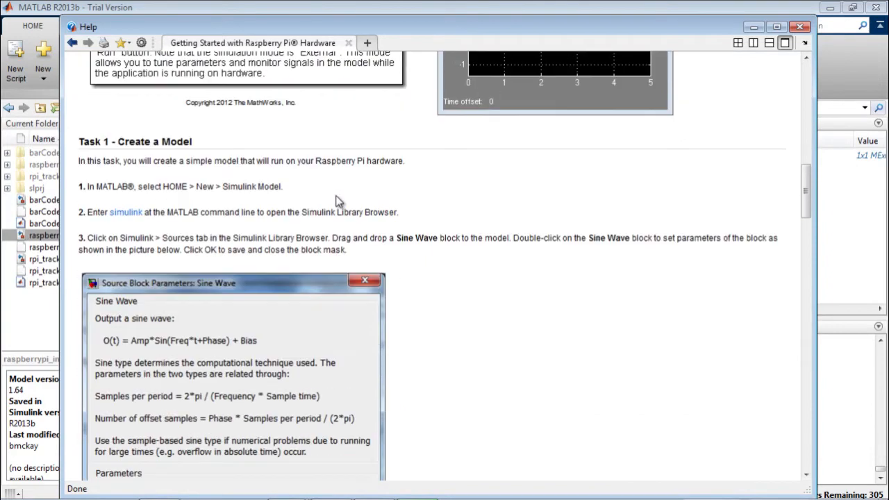
pyautogui.click(72, 42)
pyautogui.scroll(-4, 381, 263)
pyautogui.scroll(-2, 380, 262)
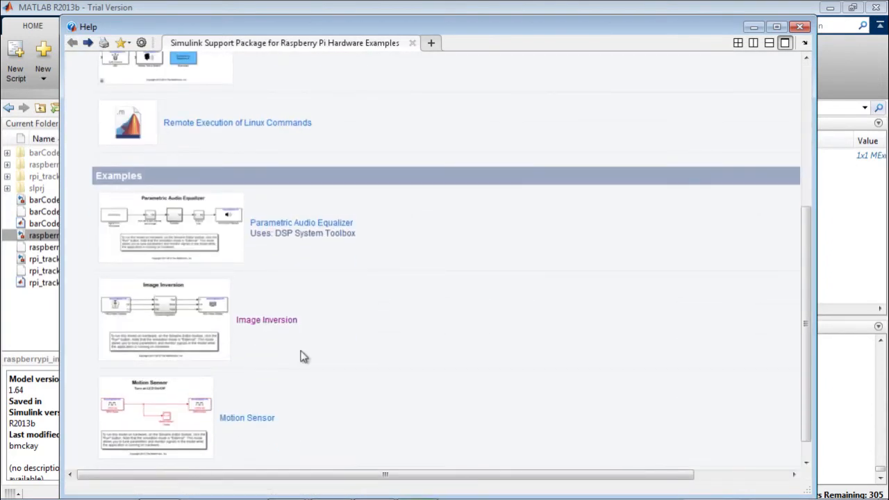